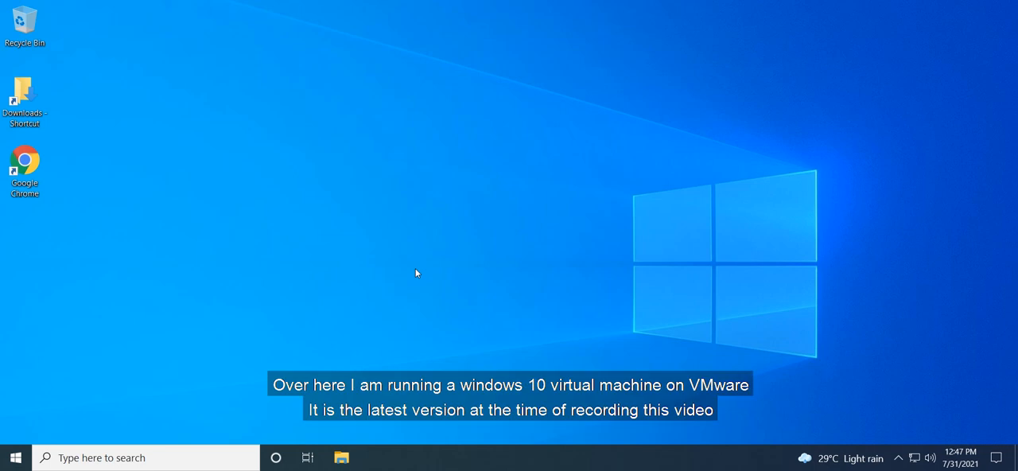
Check the installed Windows version with winver and close the version information.
key("super+r")
type("winver")
key("Return")
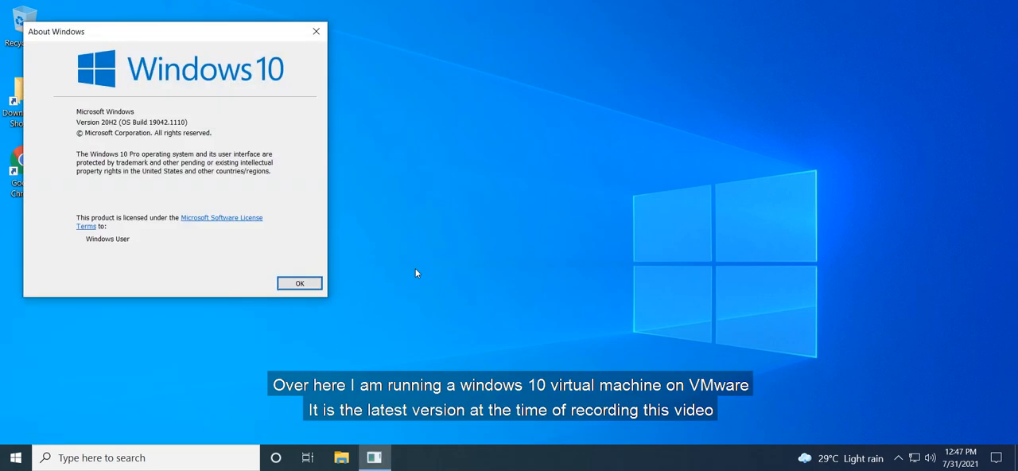
left_click(311, 35)
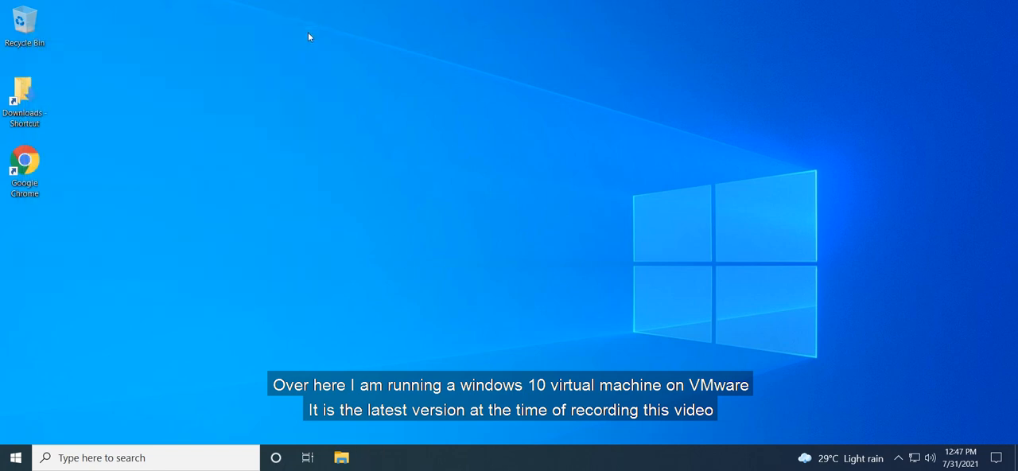
Switch to Chrome, download Yubico Login for Windows (64 bit) from the bookmarked computer login tools page, and minimize the browser.
double_click(26, 185)
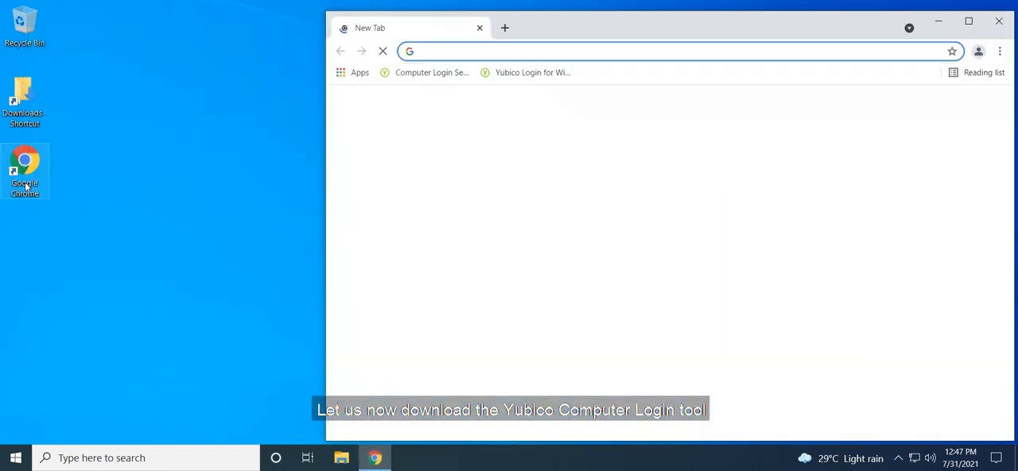
left_click(413, 73)
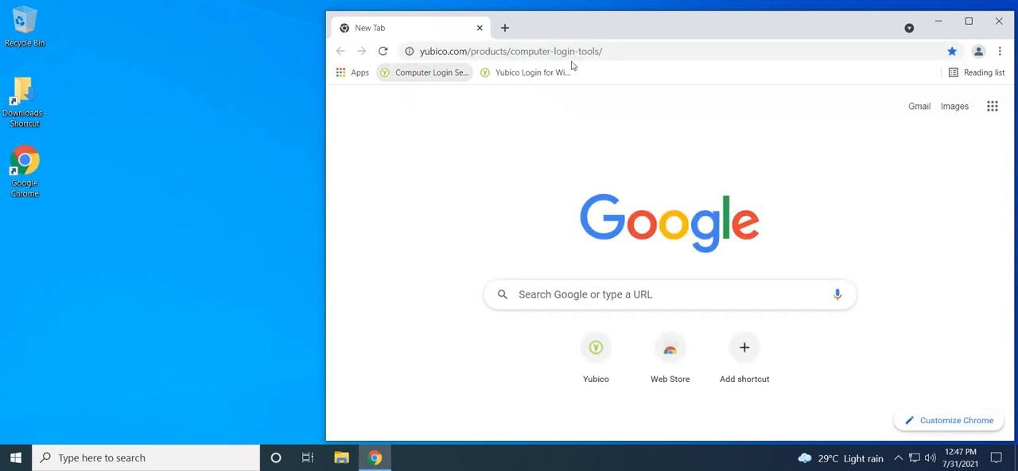
double_click(600, 31)
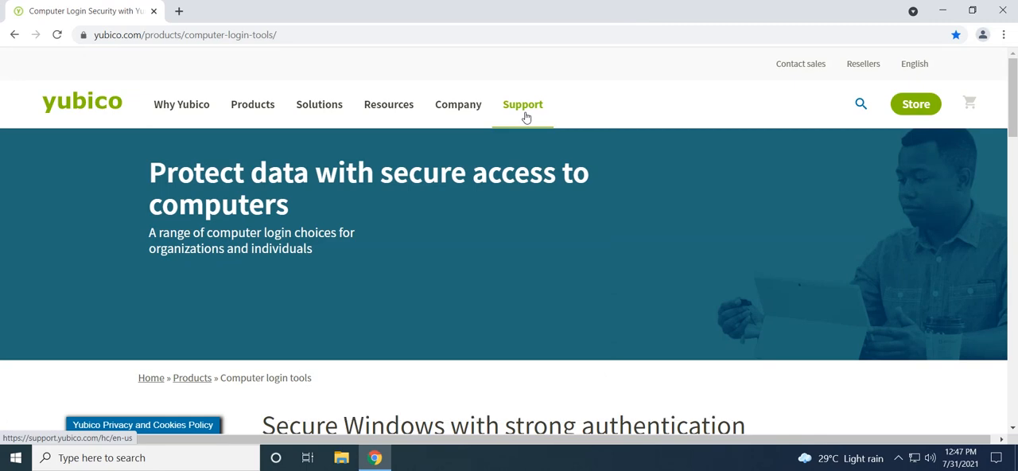
scroll(560, 219, "down", 6)
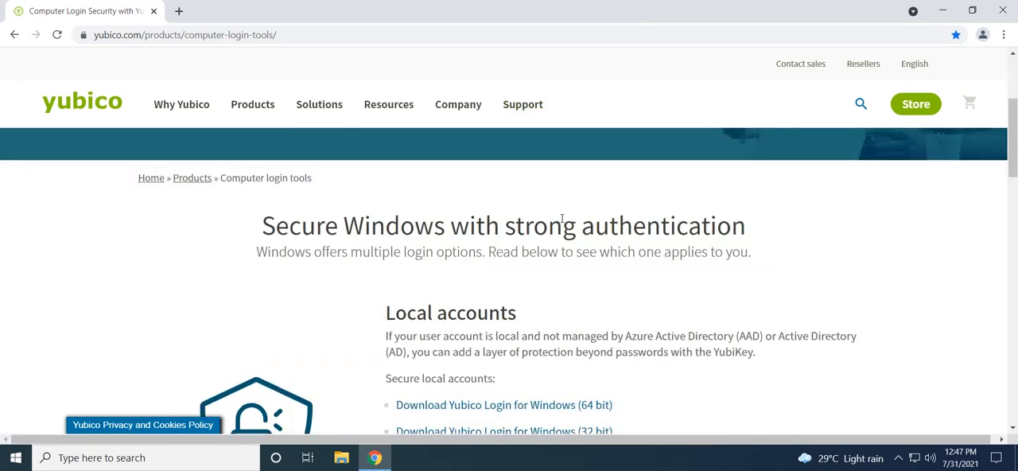
left_click(539, 211)
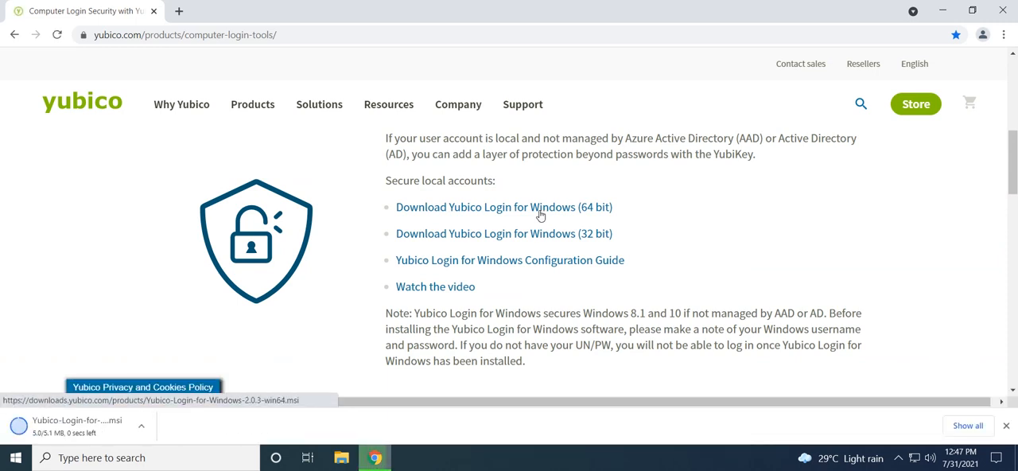
left_click(942, 11)
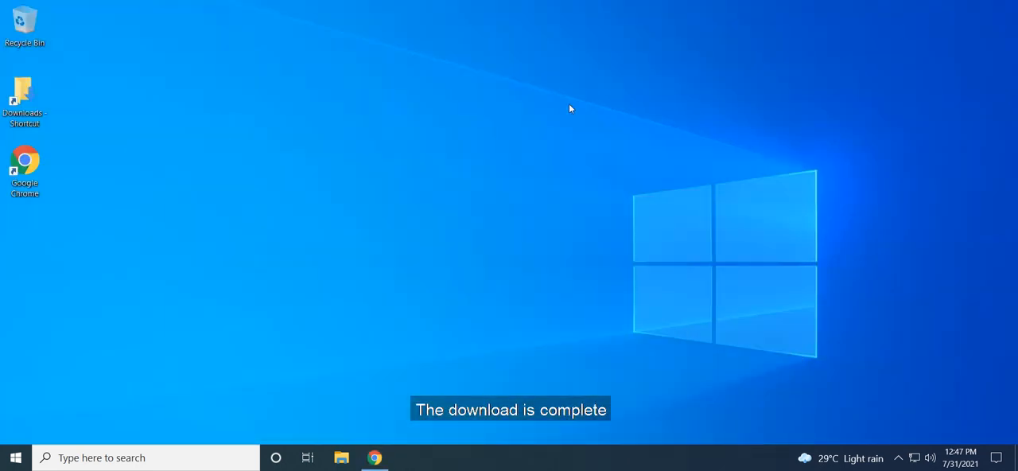
Launch the Yubico-Login-for-Windows-2.0.3-win64 installer from the Downloads folder and accept its license agreement.
double_click(32, 93)
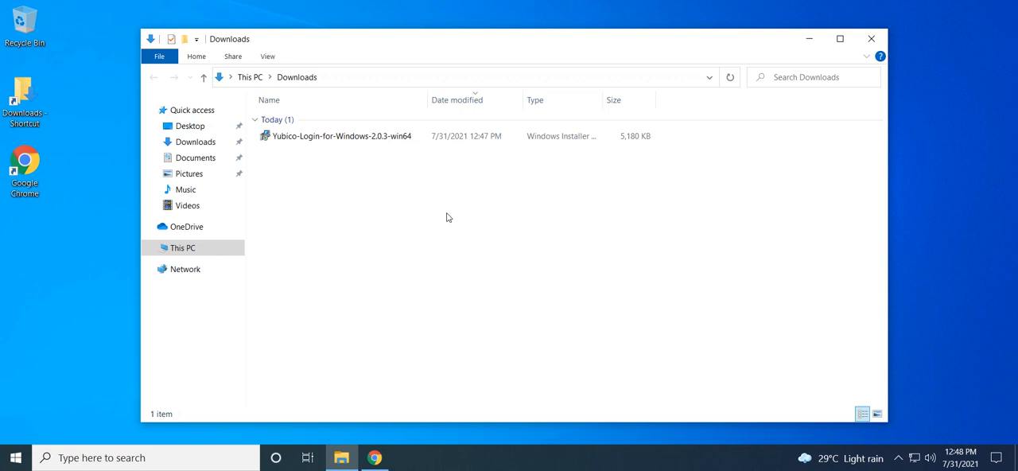
double_click(397, 138)
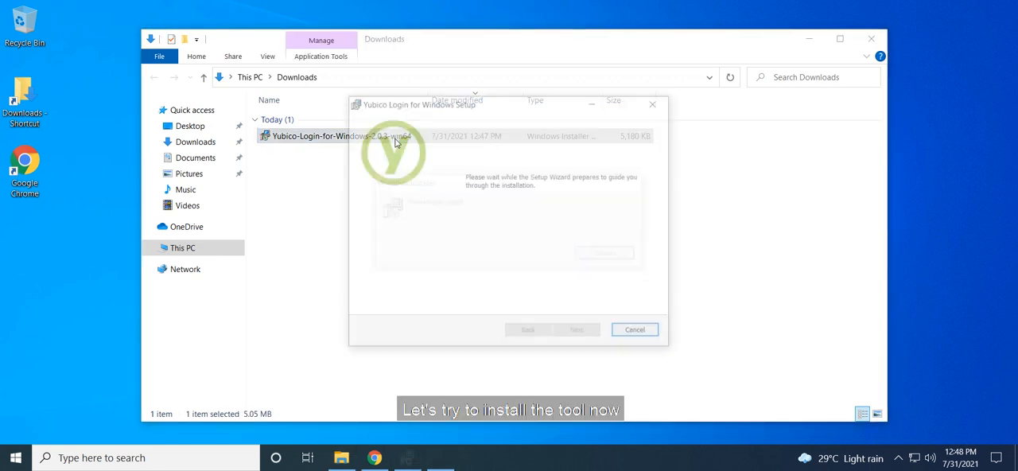
left_click(588, 332)
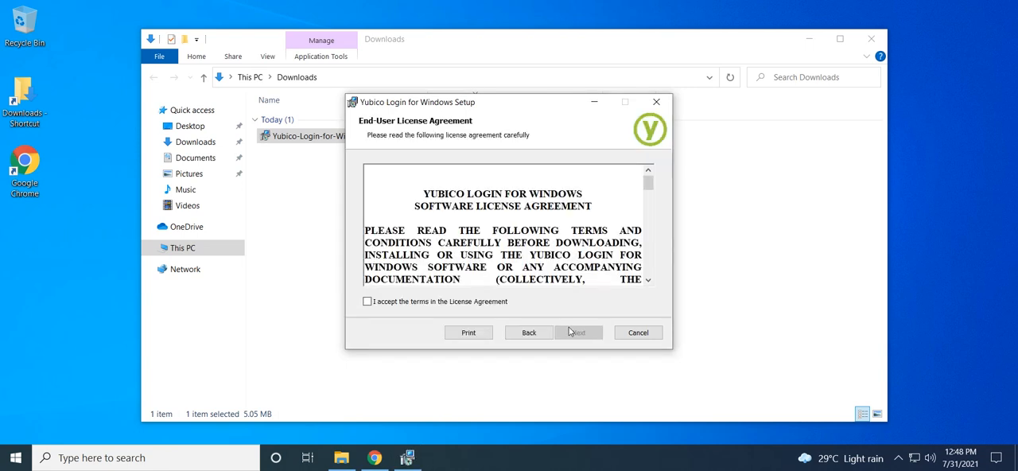
left_click(480, 303)
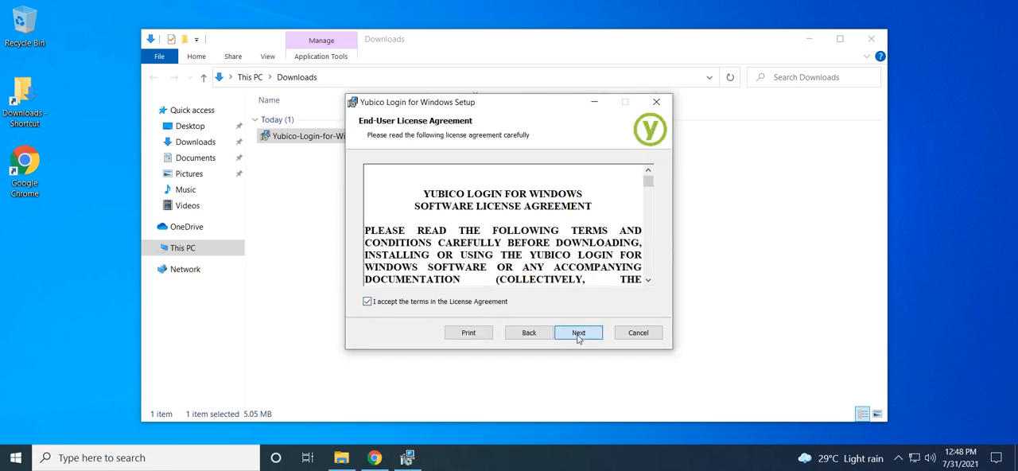
left_click(578, 334)
left_click(578, 334)
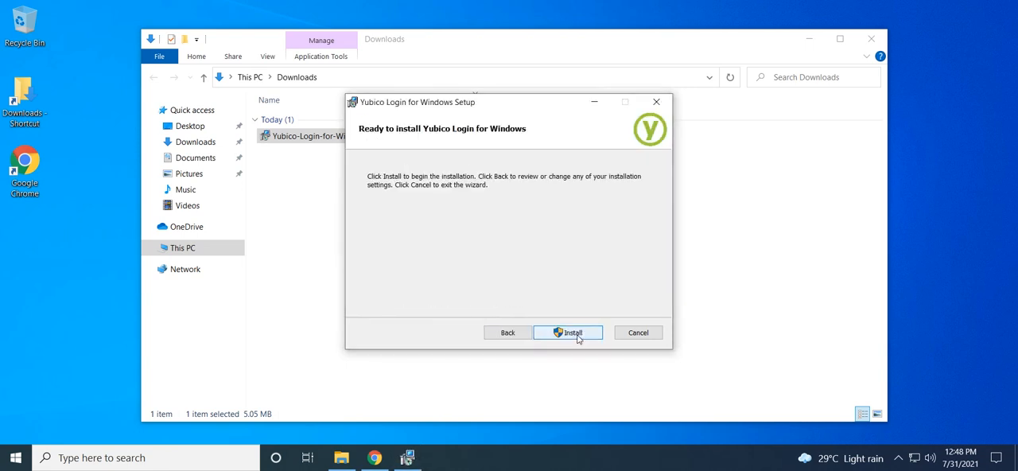
Install Yubico Login for Windows with administrator permission, finish the setup and restart the system.
left_click(579, 334)
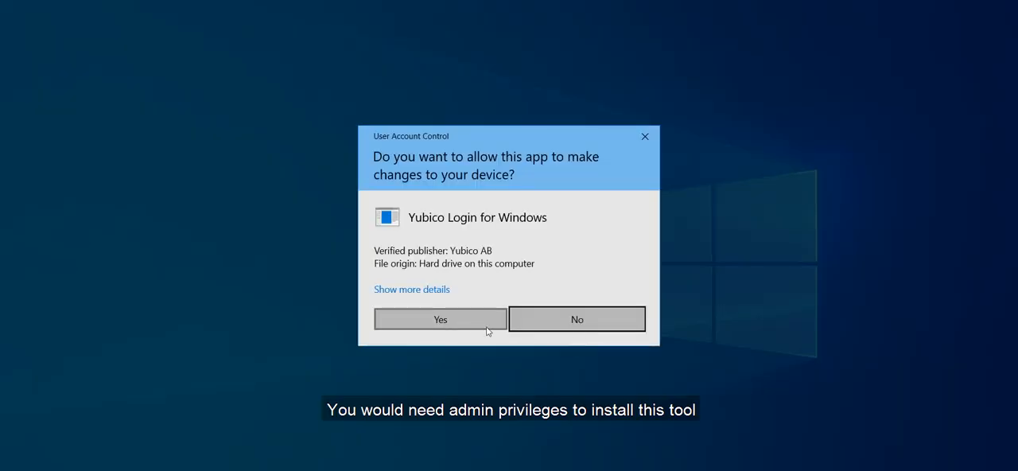
left_click(469, 321)
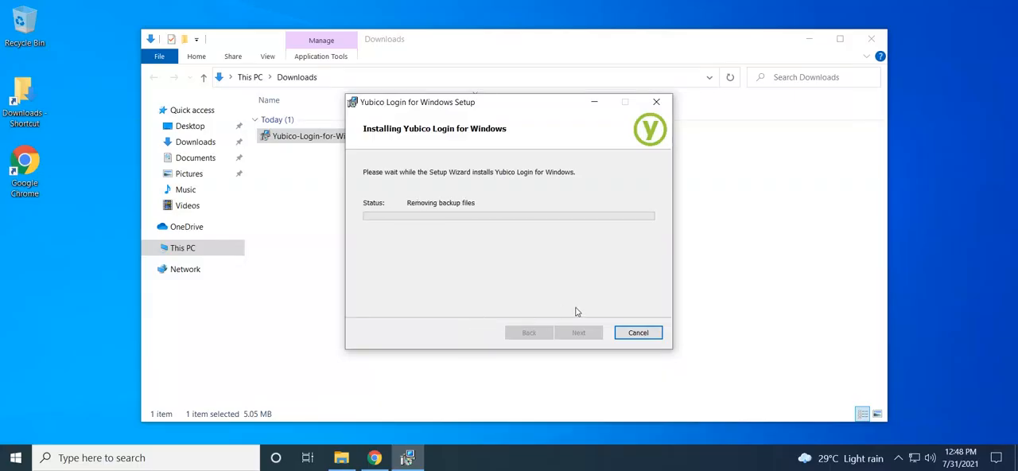
left_click(578, 332)
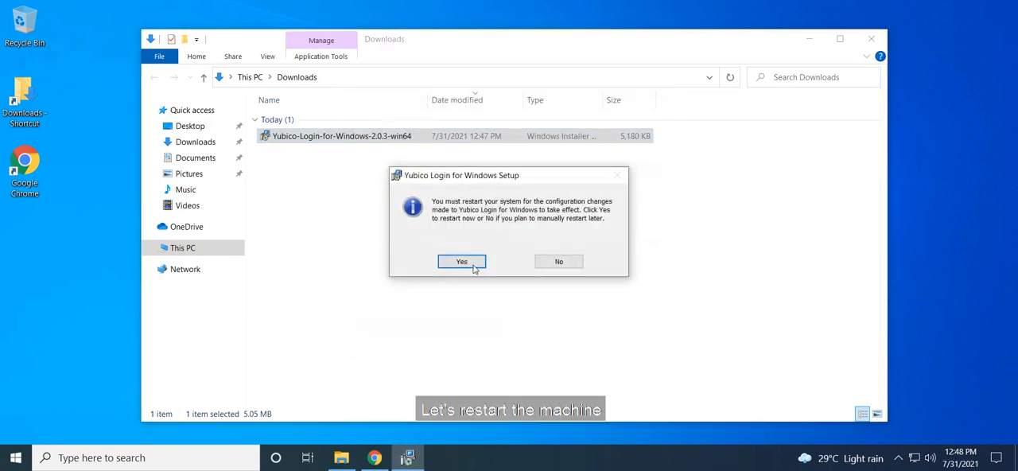
left_click(474, 264)
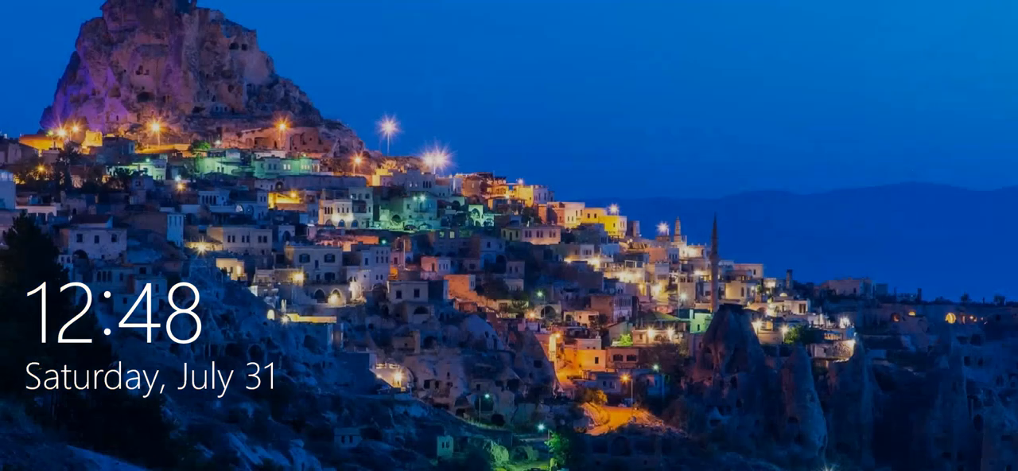
Sign in at the Yubico Login screen with the account's username and password.
left_click(474, 350)
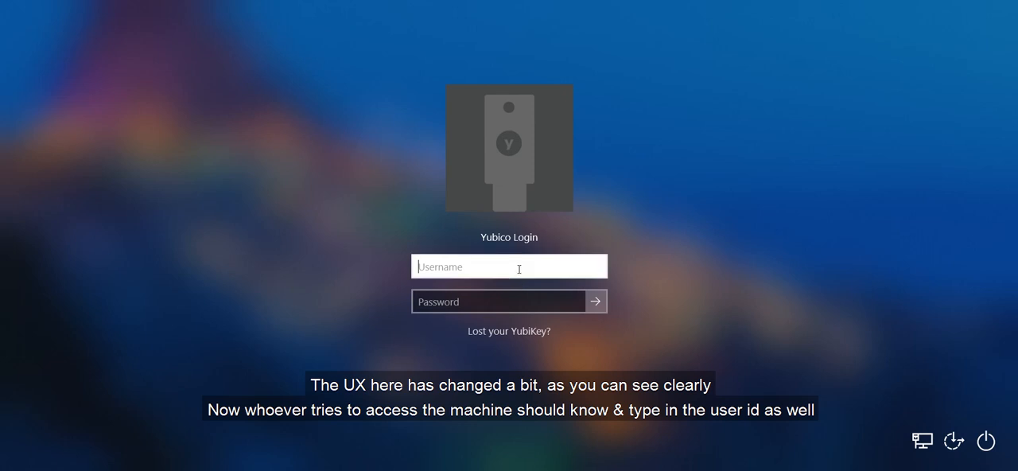
type("rishabh srivastava")
key("Tab")
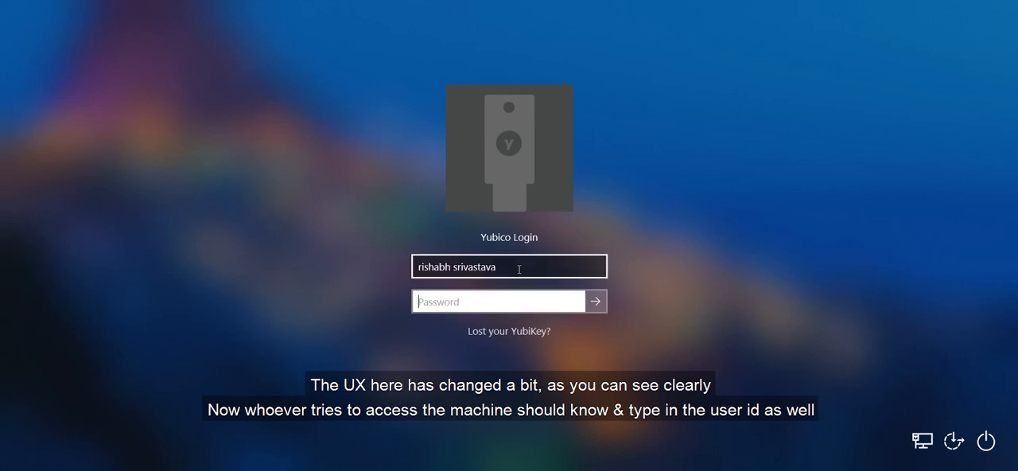
type("*******")
key("Return")
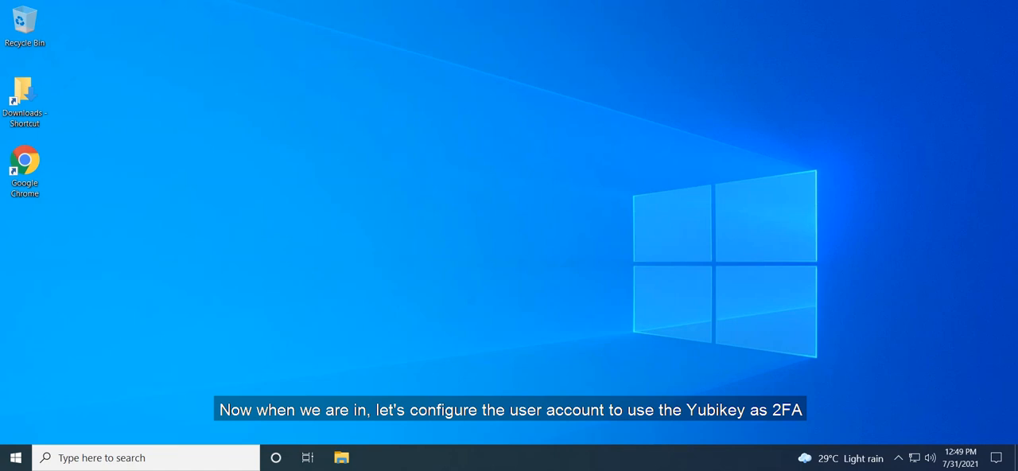
Find and open the Login Configuration app, allowing it to make changes to the device.
left_click(204, 457)
type("login")
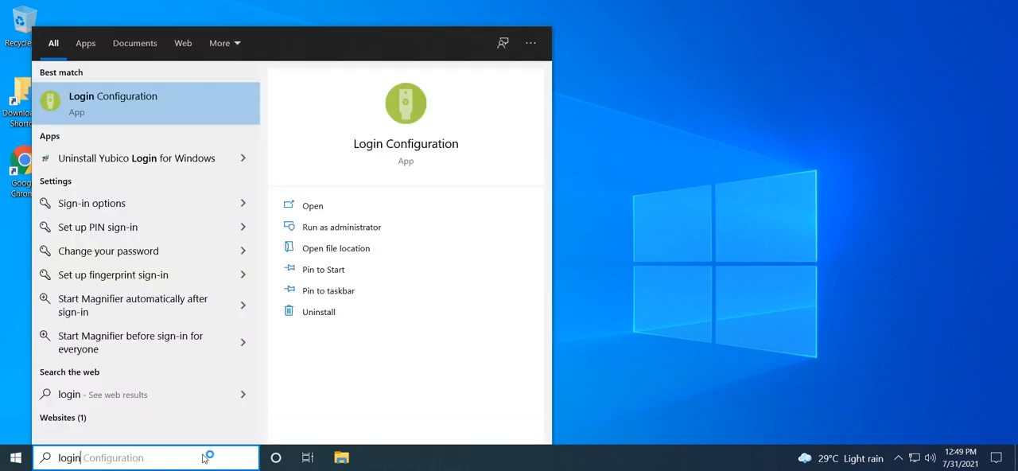
key("Return")
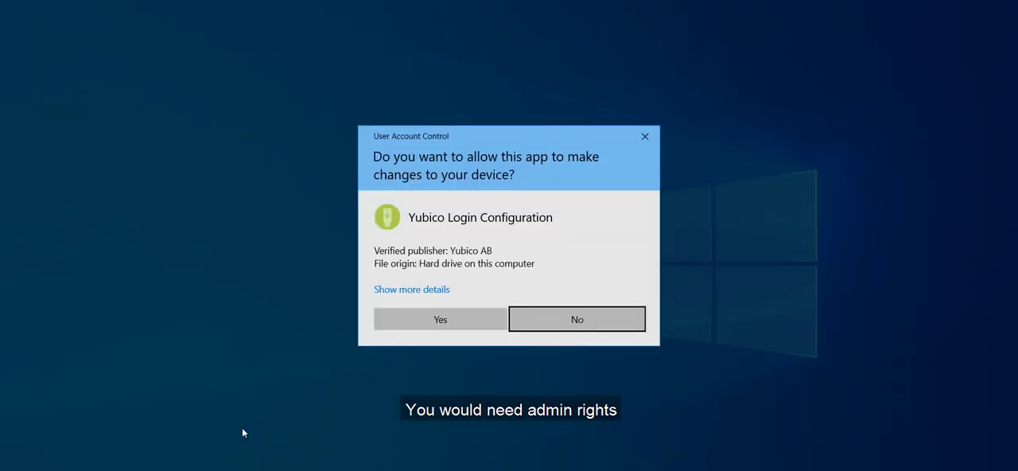
left_click(431, 323)
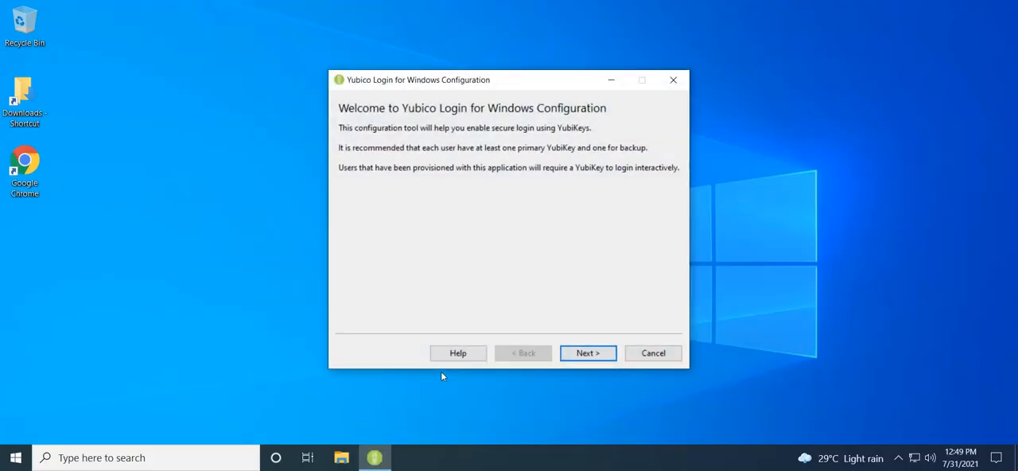
Accept provisioning defaults of Slot 2, existing secret if configured and a generated recovery code, and select the non-Admin user account.
left_click(587, 358)
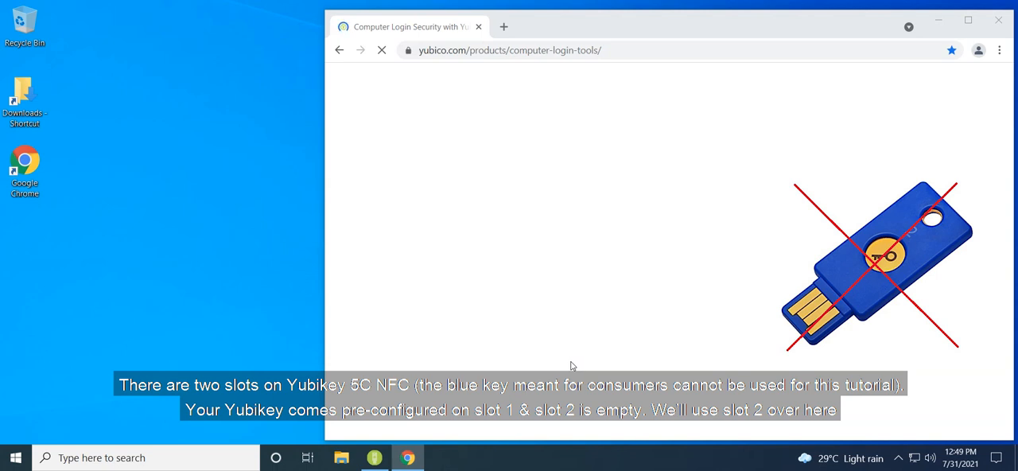
left_click(939, 20)
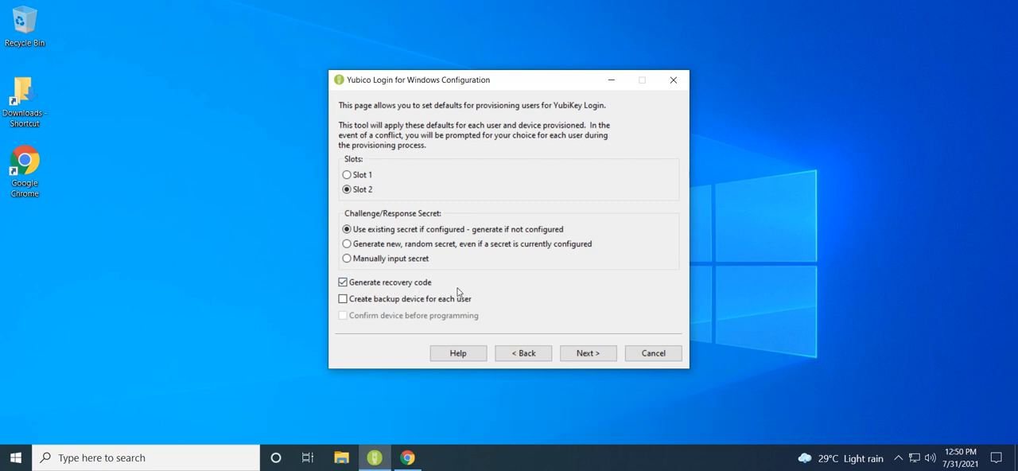
left_click(576, 355)
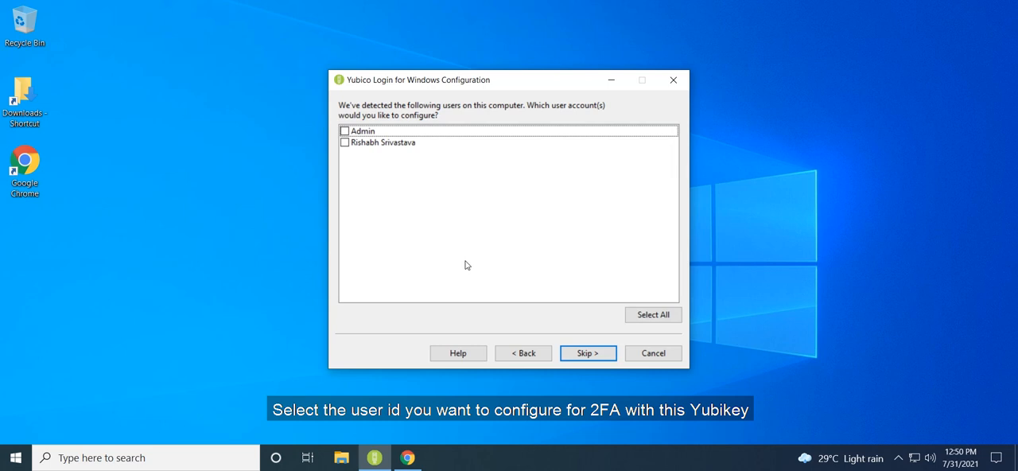
left_click(346, 144)
left_click(580, 356)
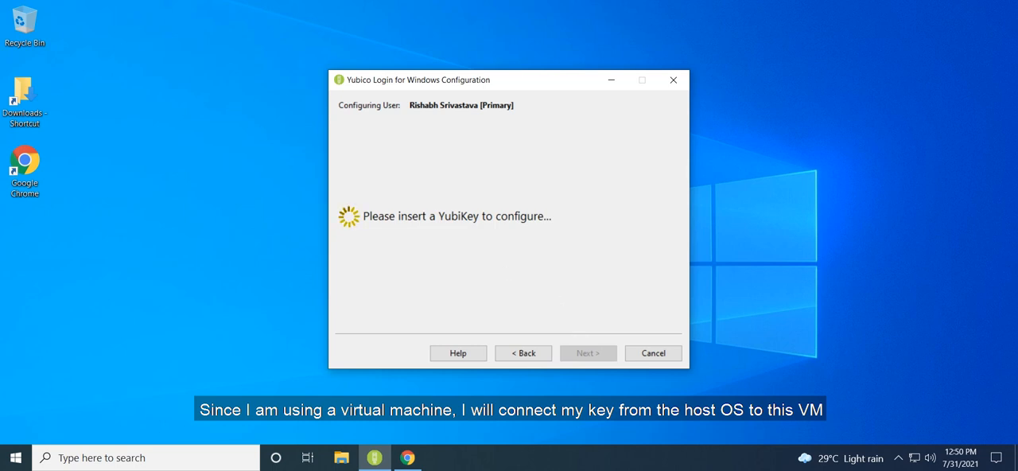
Connect the Yubico.com YubiKey OTP+FIDO+CCID device to the virtual machine and program it with a new secret.
left_click(84, 0)
mouse_move(159, 1)
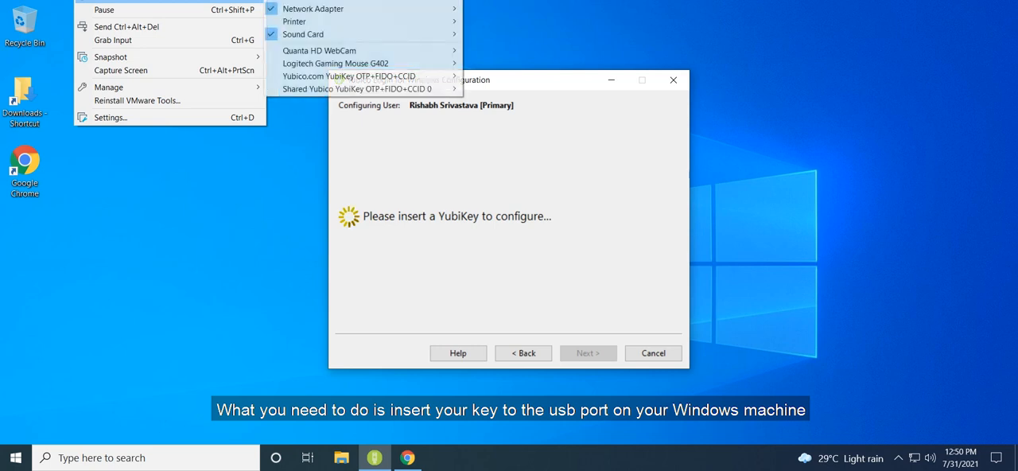
mouse_move(441, 76)
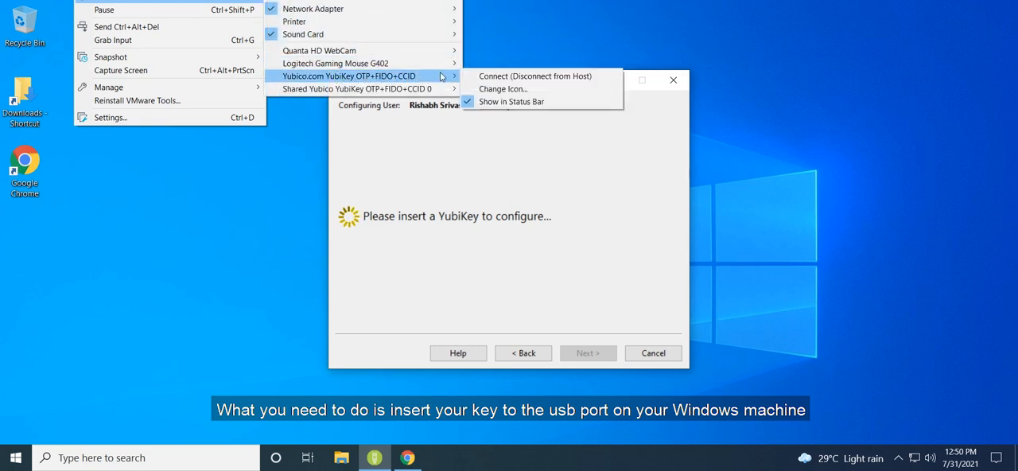
left_click(489, 77)
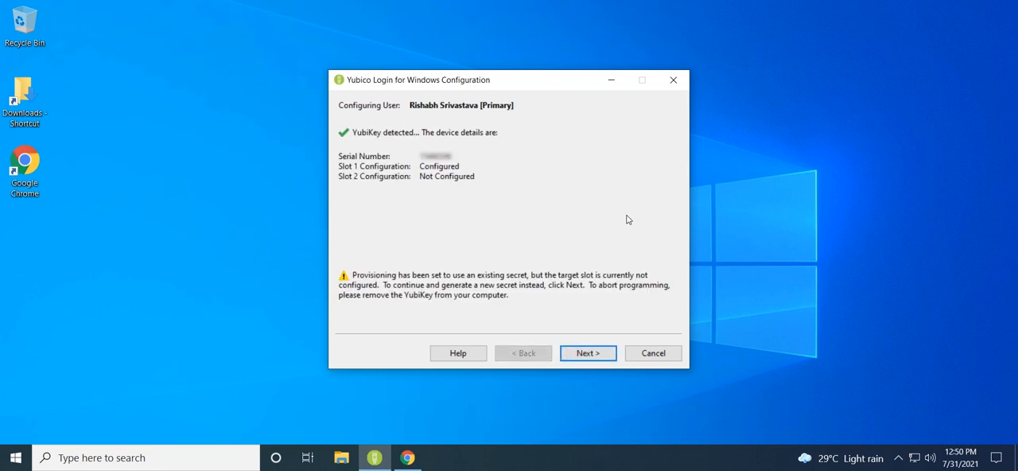
left_click(589, 358)
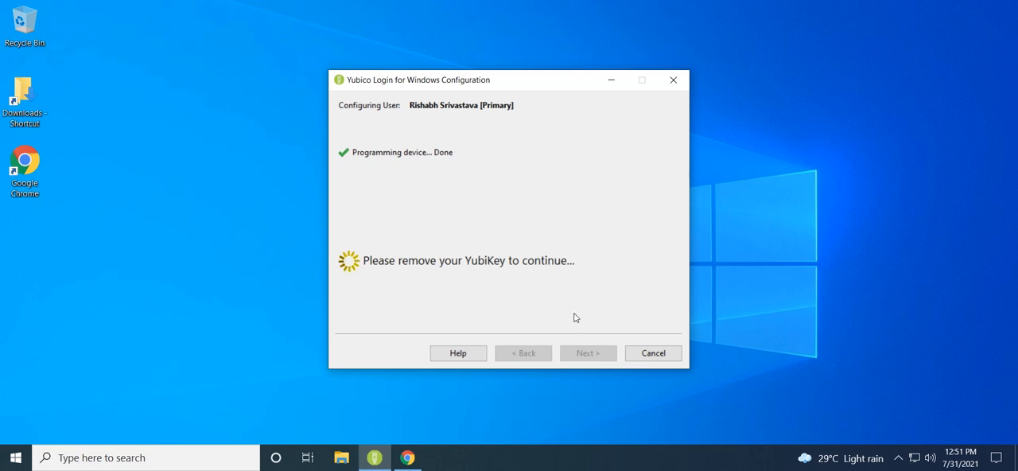
Disconnect the Yubico.com YubiKey OTP+FIDO+CCID device from the virtual machine.
left_click(84, 0)
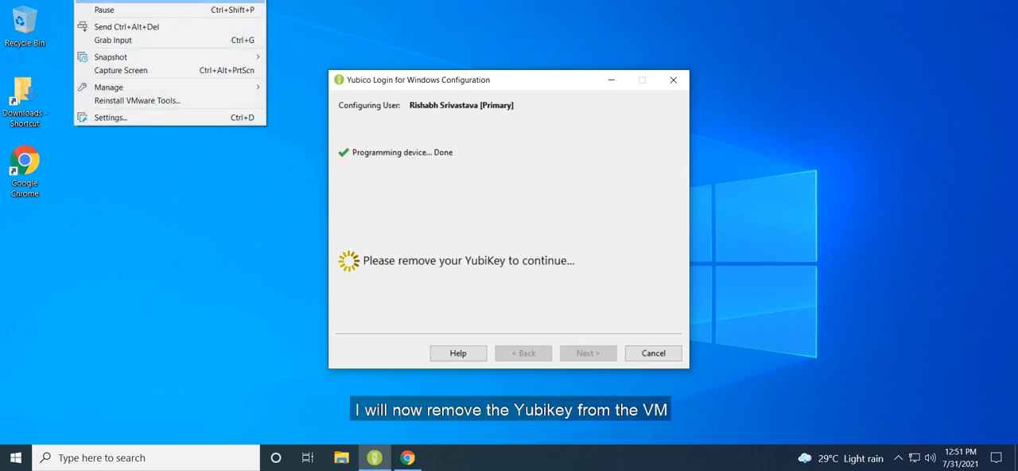
mouse_move(146, 1)
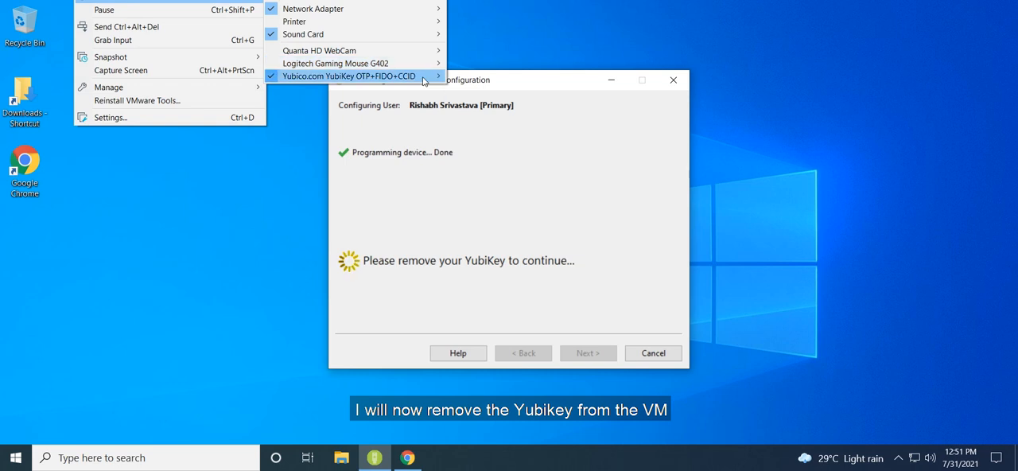
mouse_move(413, 76)
left_click(477, 76)
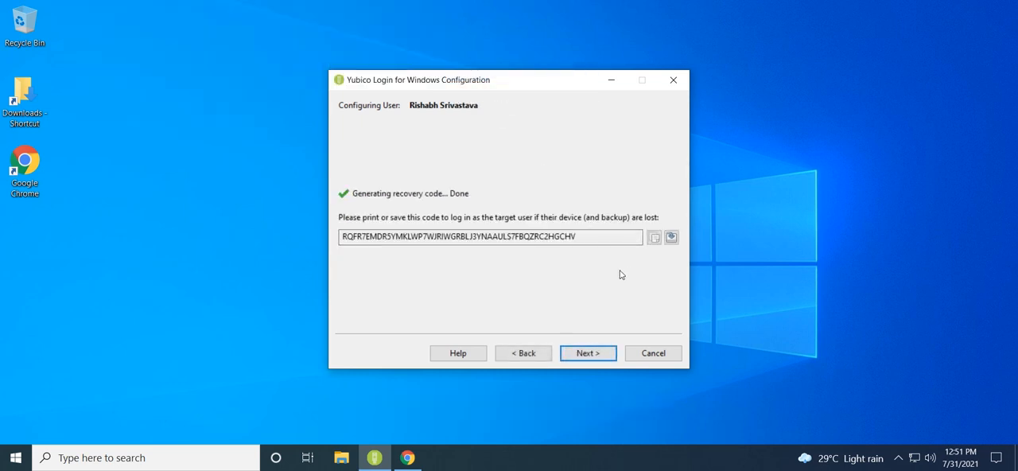
Copy the generated recovery code and finish the Yubico Login configuration wizard.
double_click(542, 236)
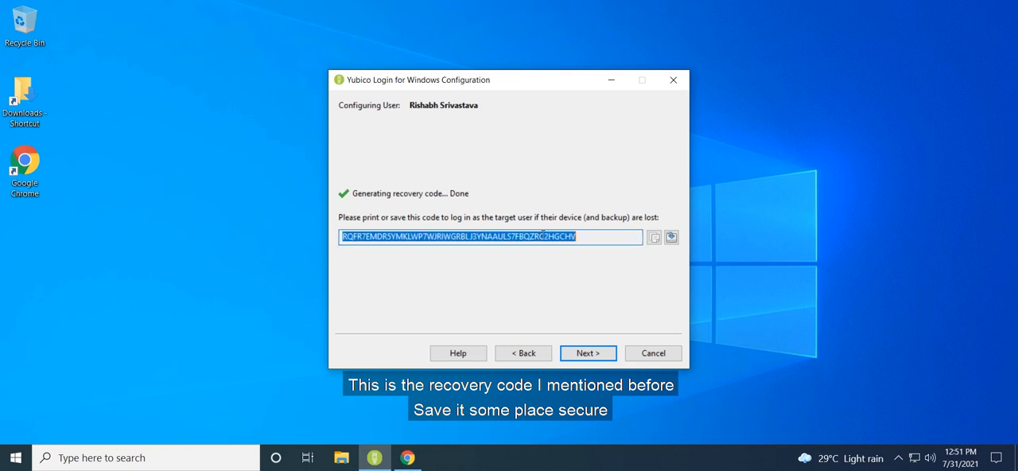
left_click(653, 237)
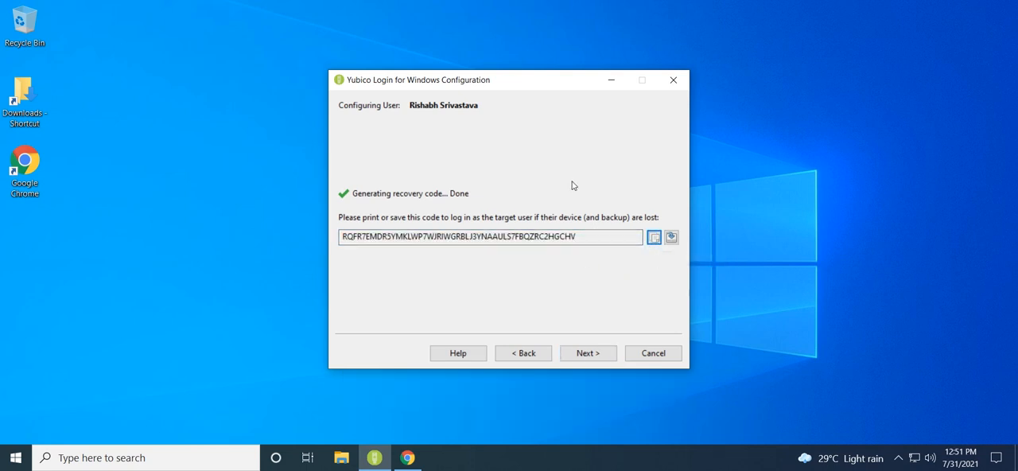
left_click(594, 354)
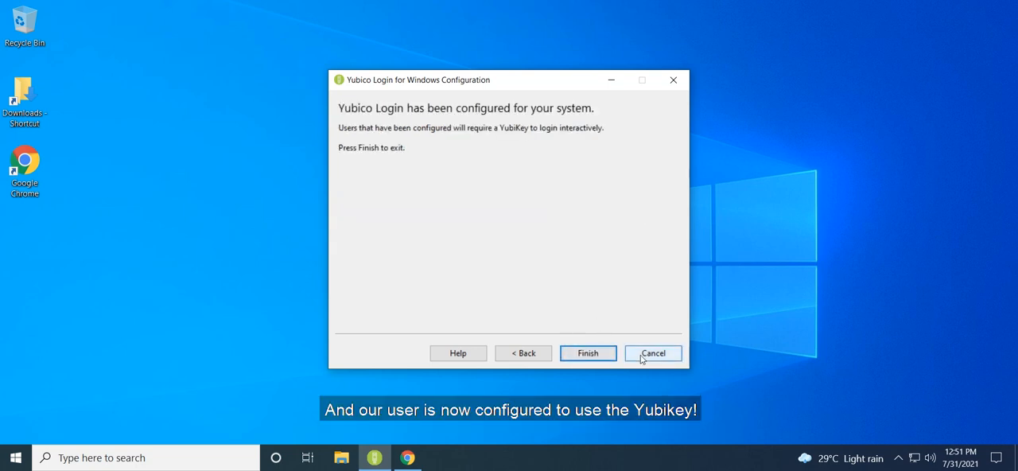
left_click(611, 354)
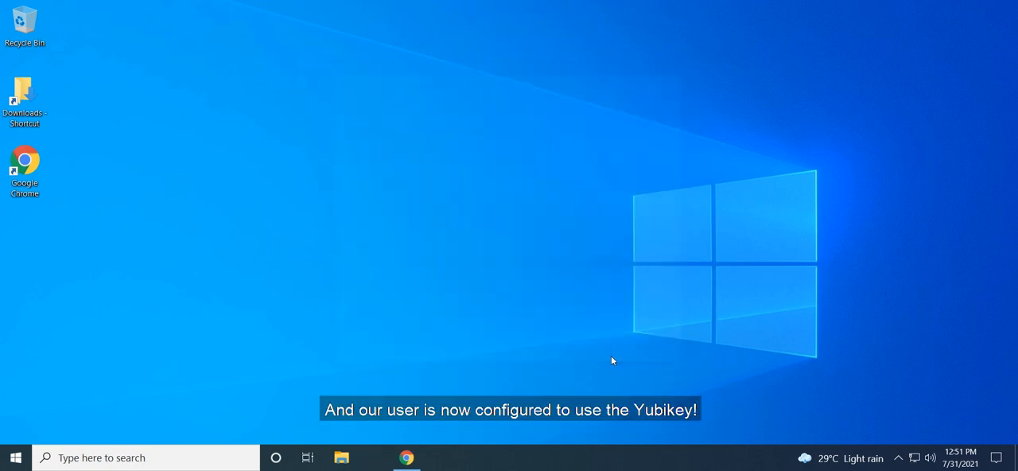
Sign out of the current Windows account and bring up the Yubico Login sign-in form.
left_click(15, 458)
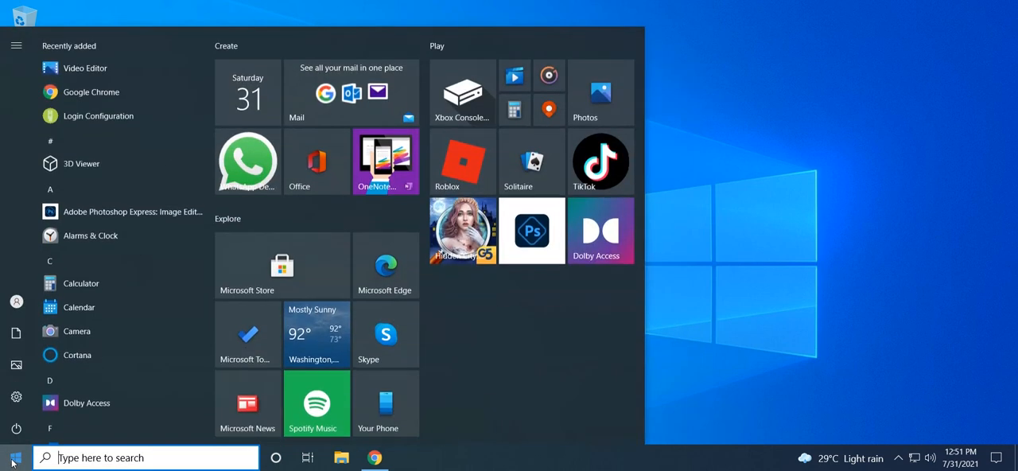
left_click(16, 301)
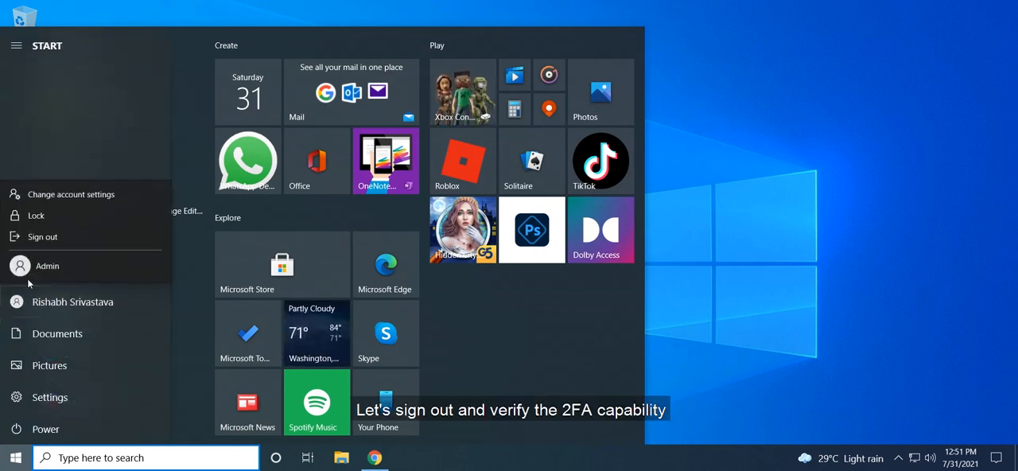
left_click(42, 236)
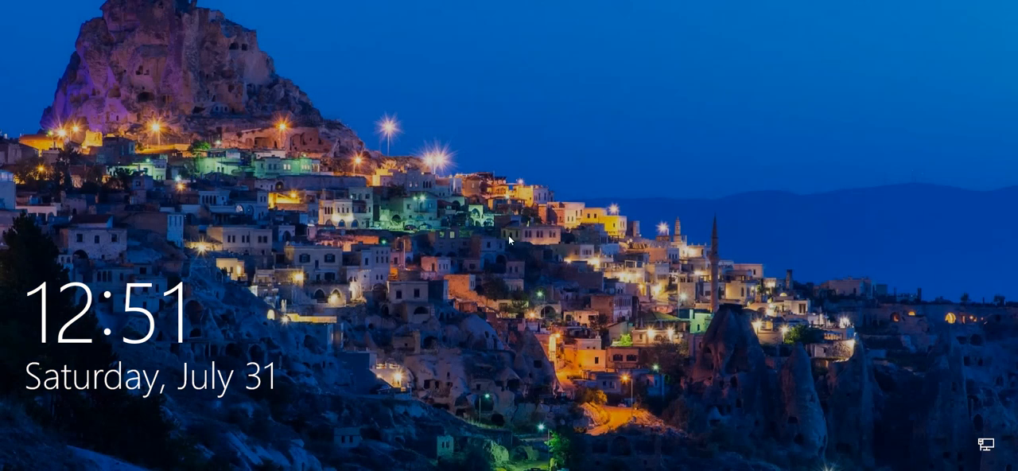
left_click(470, 388)
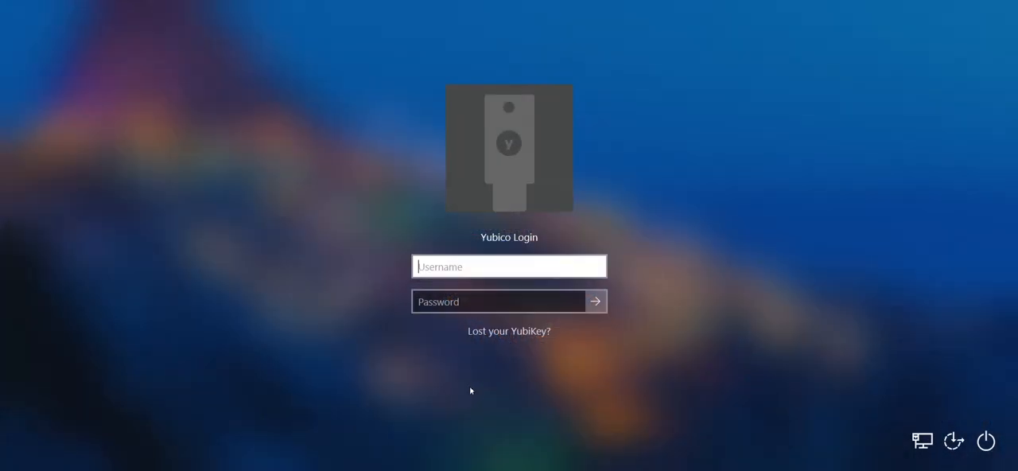
Try to log in with the configured account's username and password without the YubiKey connected, and dismiss the resulting message.
type("rishabh ")
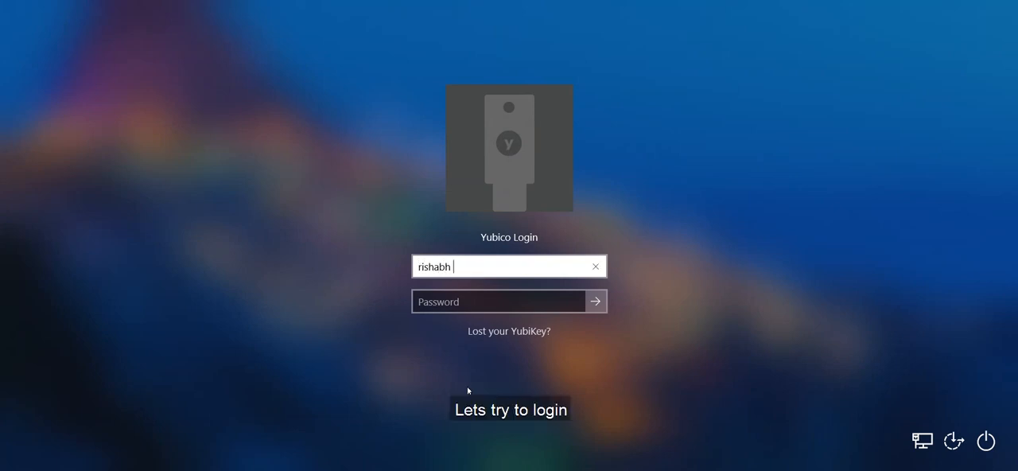
type("srivastava")
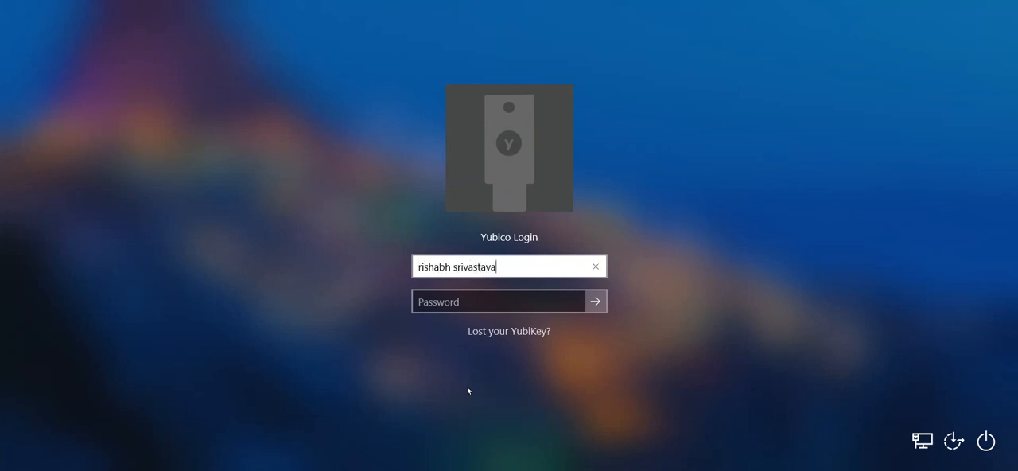
key("Tab")
type("******")
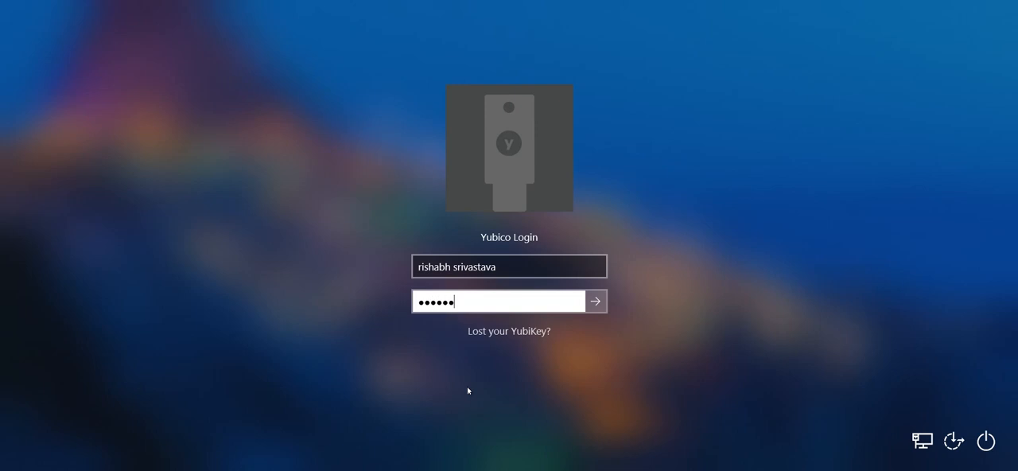
key("Return")
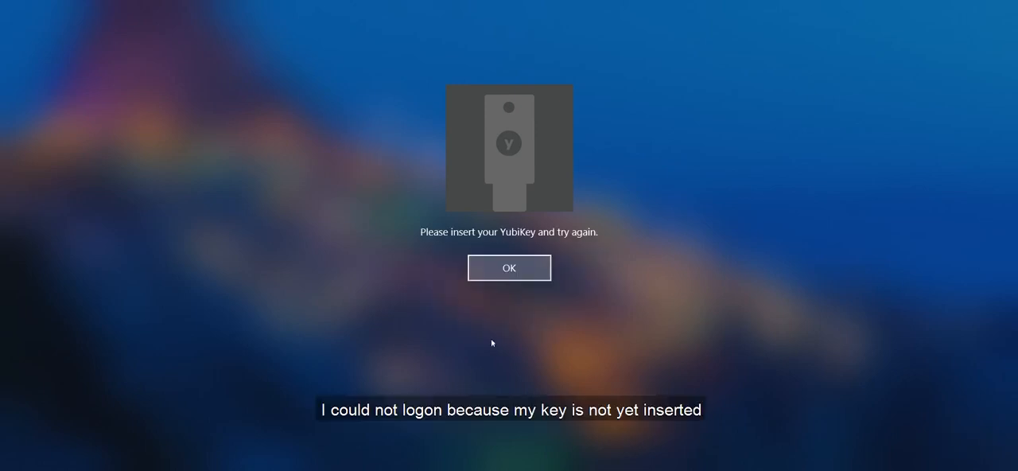
left_click(509, 269)
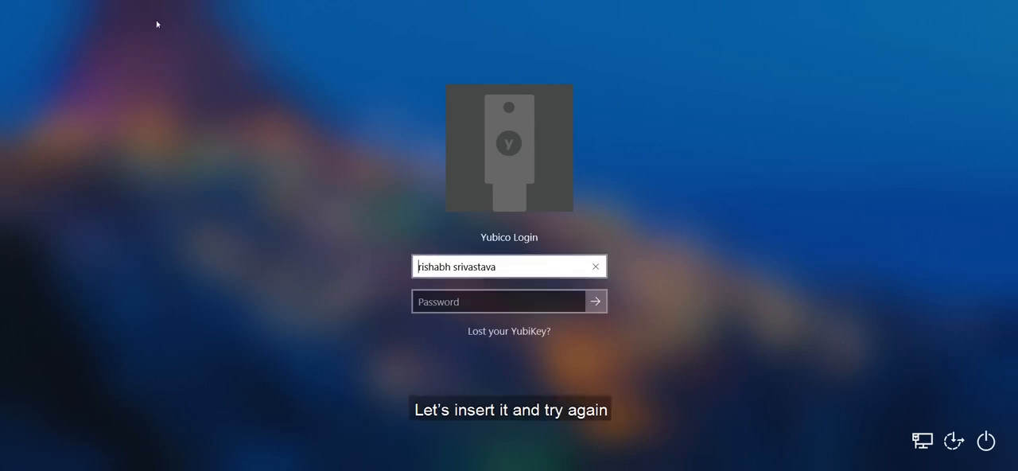
Connect the Yubico.com YubiKey OTP+FIDO+CCID device from the host to the virtual machine.
left_click(84, 1)
mouse_move(151, 1)
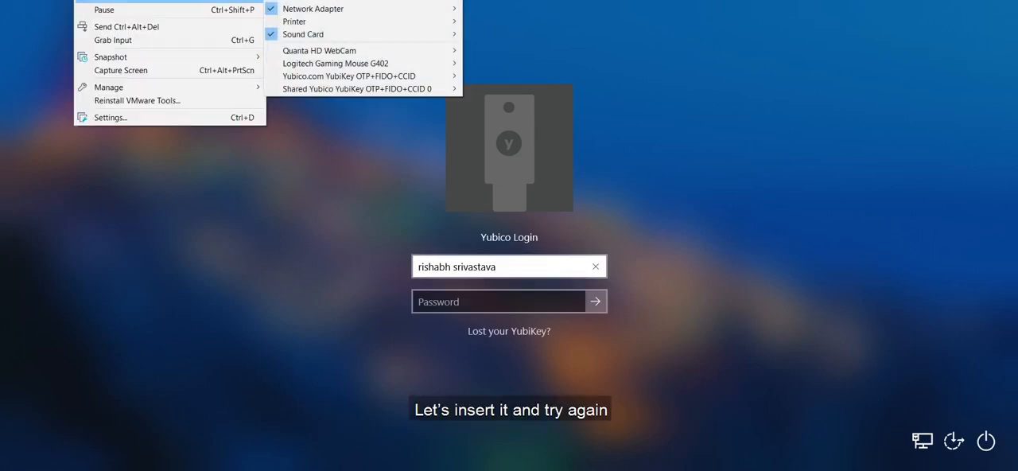
mouse_move(358, 77)
left_click(483, 76)
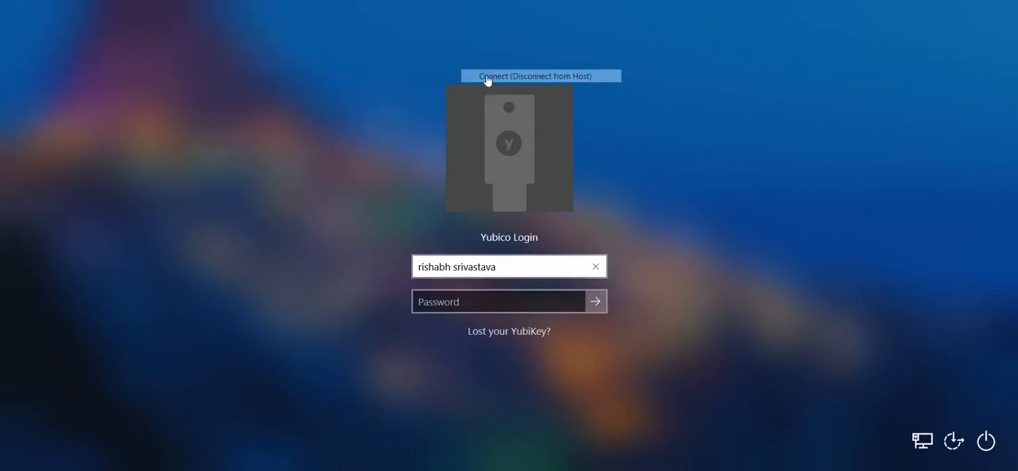
Enter the account password again and log in to Windows with the YubiKey connected.
left_click(426, 302)
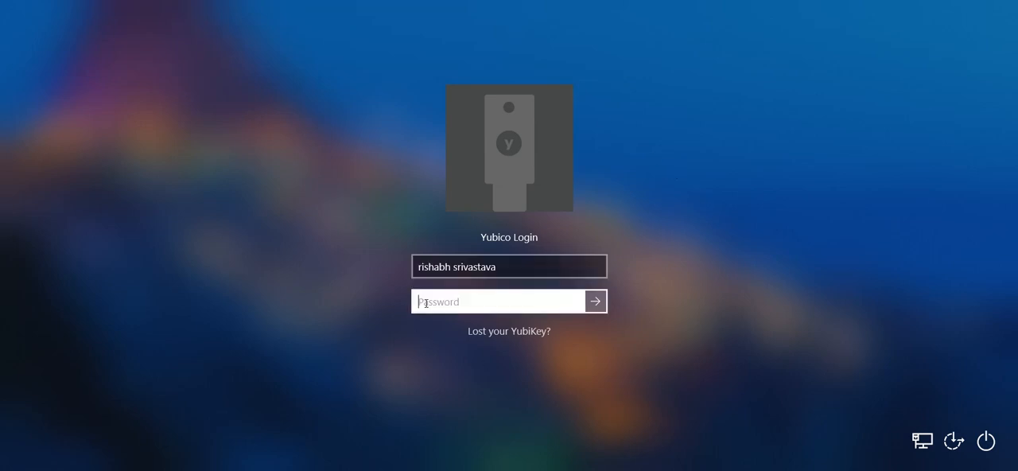
type("•••••••")
key("Return")
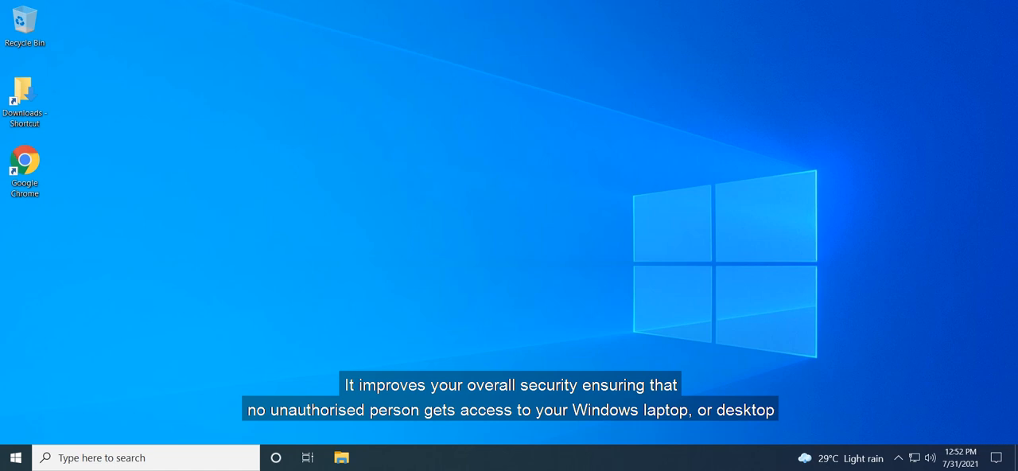
Open the bookmarked Yubico Login for Windows Configuration Guide in a maximized Google Chrome window and read through to its Configuration Process section.
double_click(35, 171)
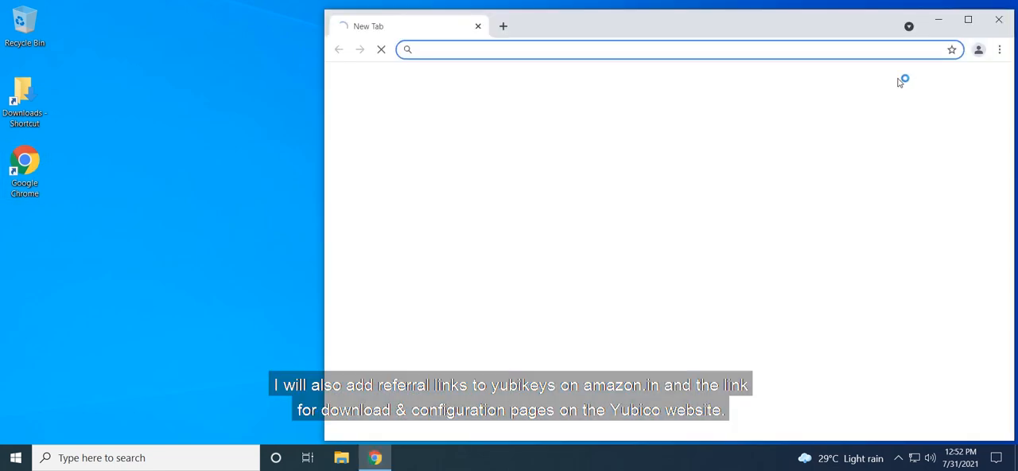
left_click(967, 20)
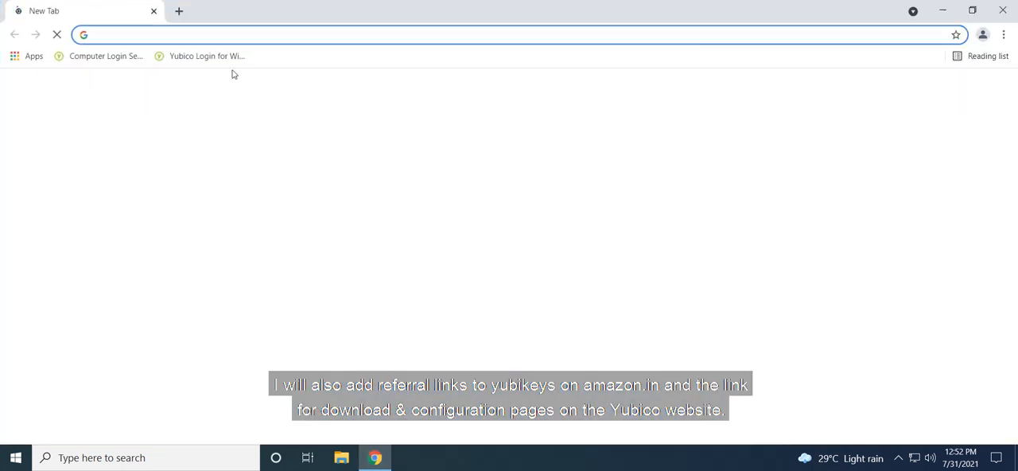
left_click(205, 56)
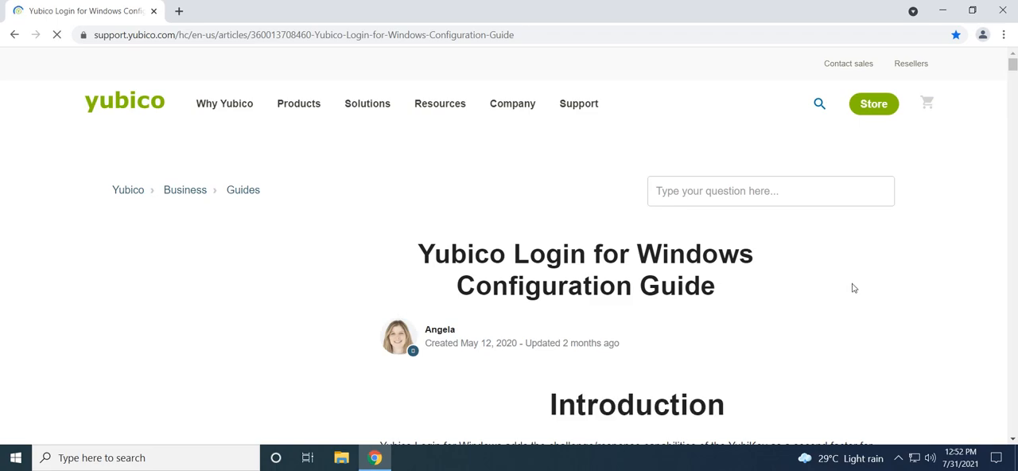
scroll(846, 283, "down", 10)
scroll(846, 289, "down", 10)
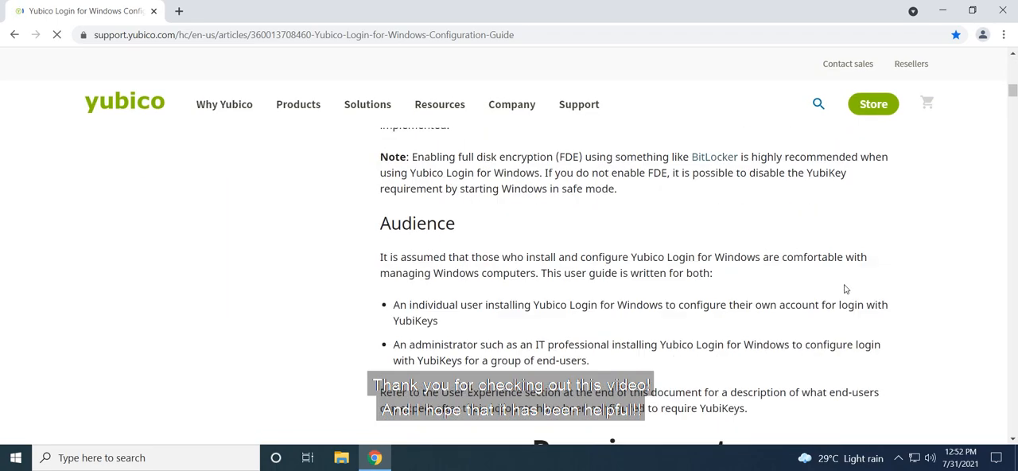
scroll(846, 288, "down", 15)
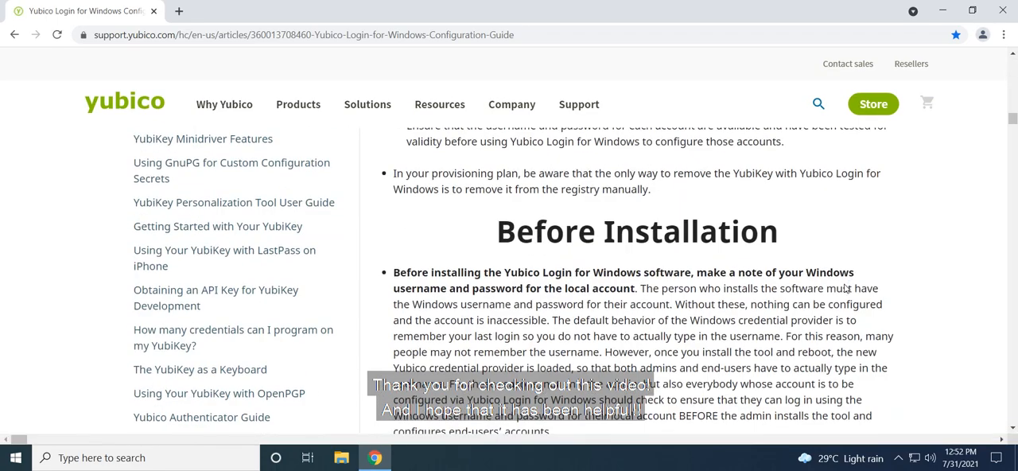
scroll(845, 289, "down", 10)
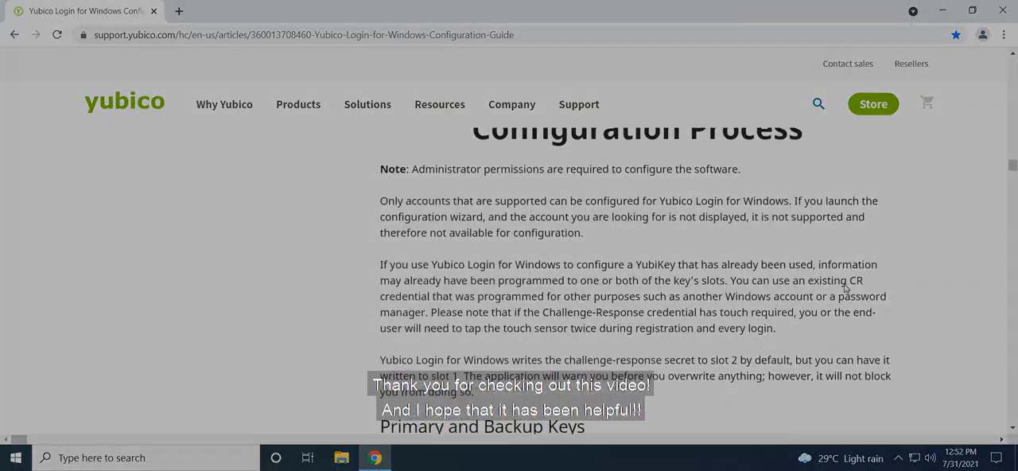